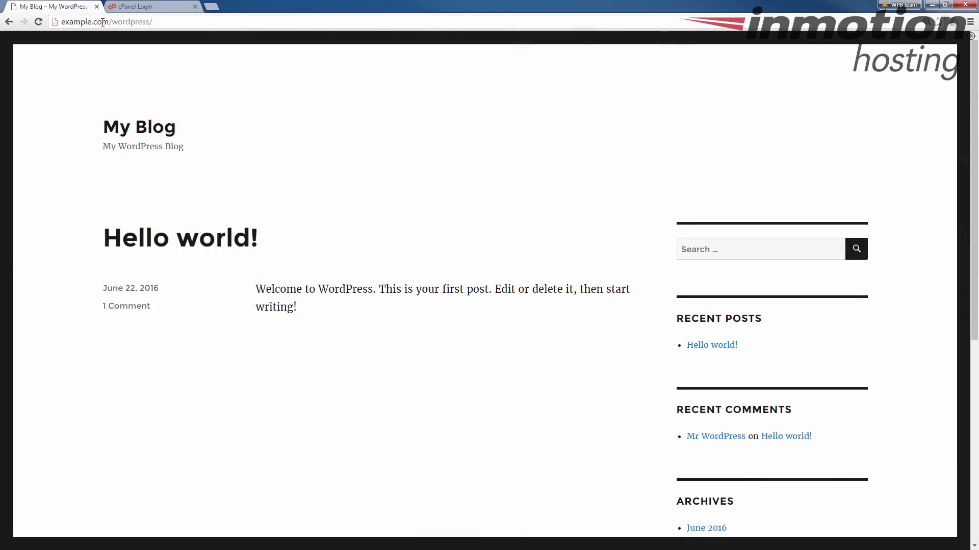
Highlight the /wordpress/ subfolder in the site's address bar.
{"action": "left_click_drag", "start_coordinate": [108, 22], "coordinate": [193, 28]}
{"action": "left_click", "coordinate": [159, 24]}
{"action": "left_click_drag", "start_coordinate": [148, 26], "coordinate": [110, 26]}
Sign in to cPanel with the account username and password, retyping the password after the invalid login.
{"action": "left_click", "coordinate": [143, 6]}
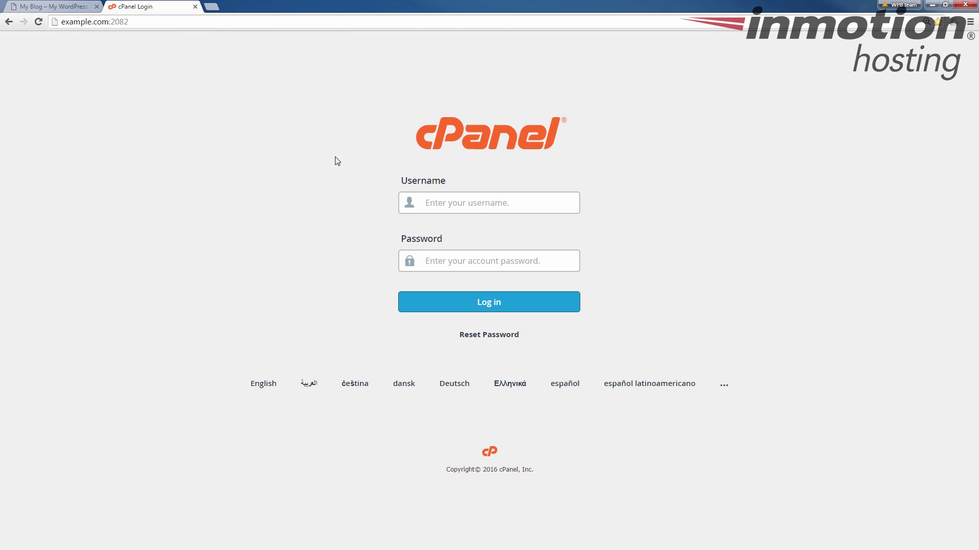
{"action": "type", "text": "s"}
{"action": "key", "text": "BackSpace"}
{"action": "type", "text": "exampl*"}
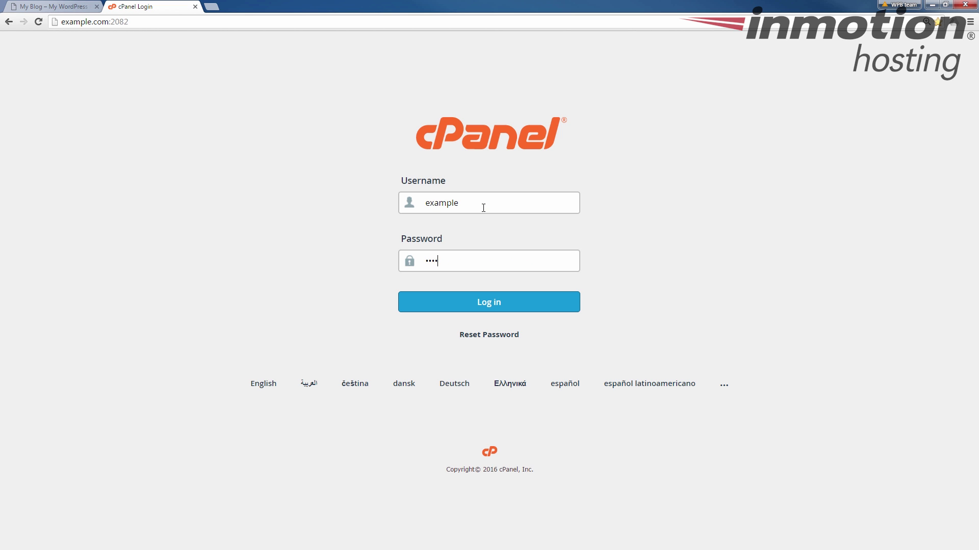
{"action": "key", "text": "Return"}
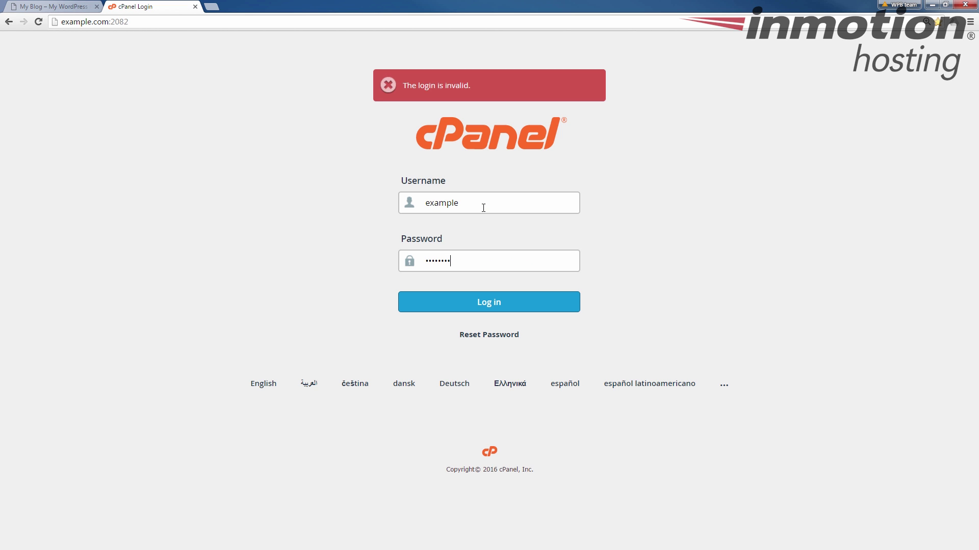
{"action": "left_click_drag", "start_coordinate": [463, 262], "coordinate": [419, 250]}
{"action": "type", "text": "*"}
{"action": "key", "text": "Return"}
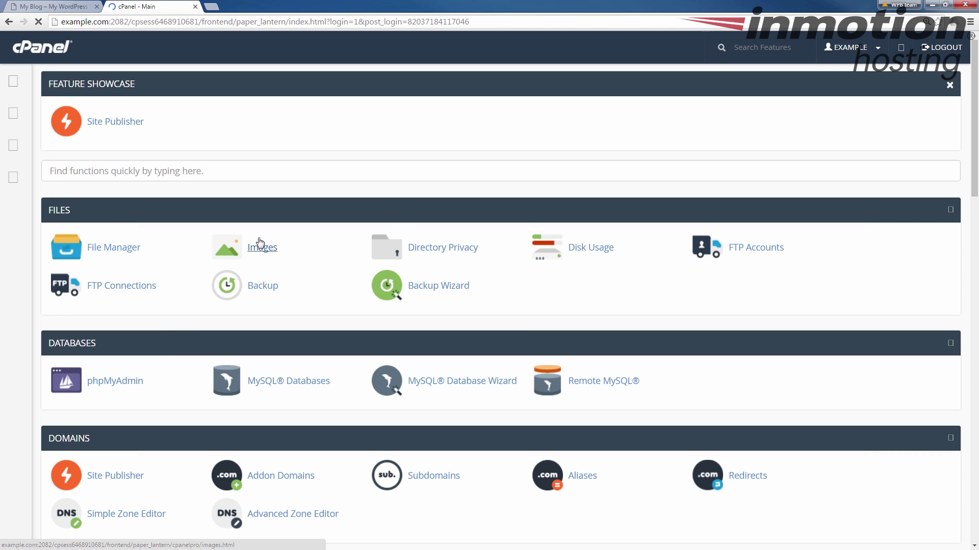
Back up the example.com/wordpress install, files and database, from Softaculous Application Installs.
{"action": "scroll", "coordinate": [509, 326], "scroll_direction": "down", "scroll_amount": 6}
{"action": "scroll", "coordinate": [505, 363], "scroll_direction": "down", "scroll_amount": 5}
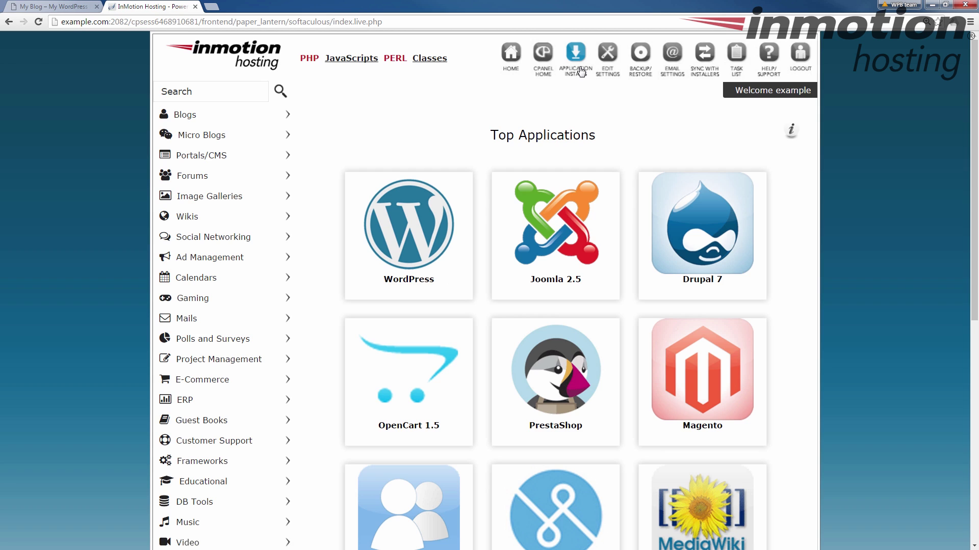
{"action": "left_click", "coordinate": [580, 72]}
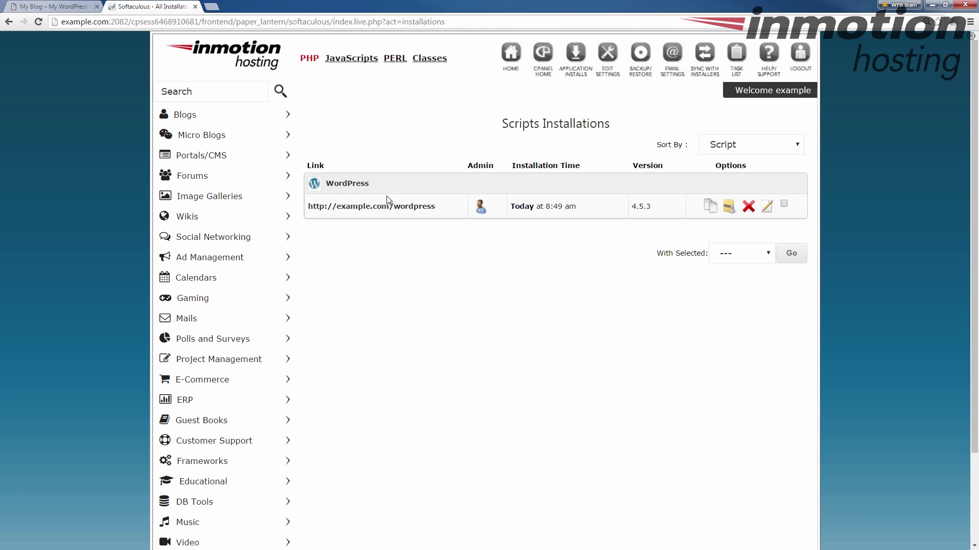
{"action": "left_click_drag", "start_coordinate": [439, 206], "coordinate": [306, 209]}
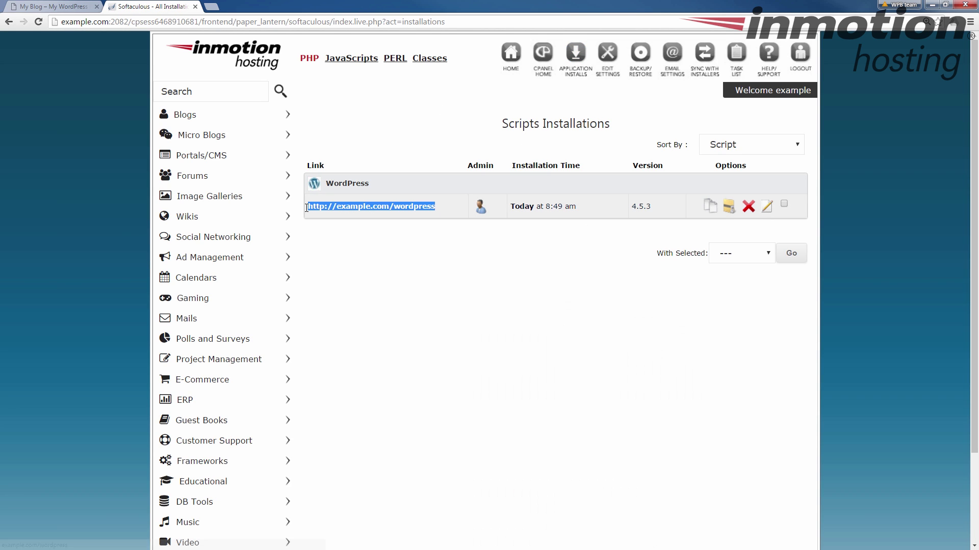
{"action": "left_click", "coordinate": [729, 209]}
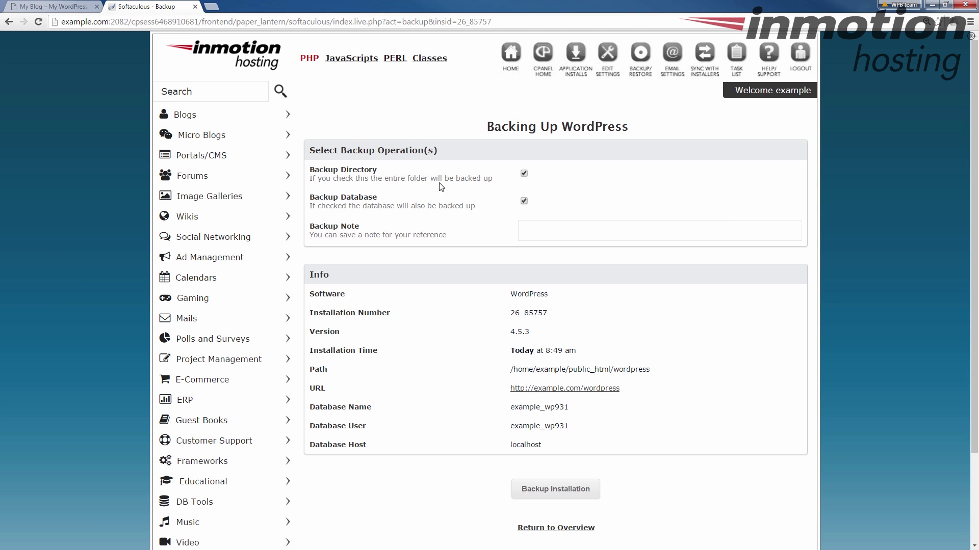
{"action": "scroll", "coordinate": [464, 168], "scroll_direction": "down", "scroll_amount": 2}
{"action": "left_click", "coordinate": [565, 371]}
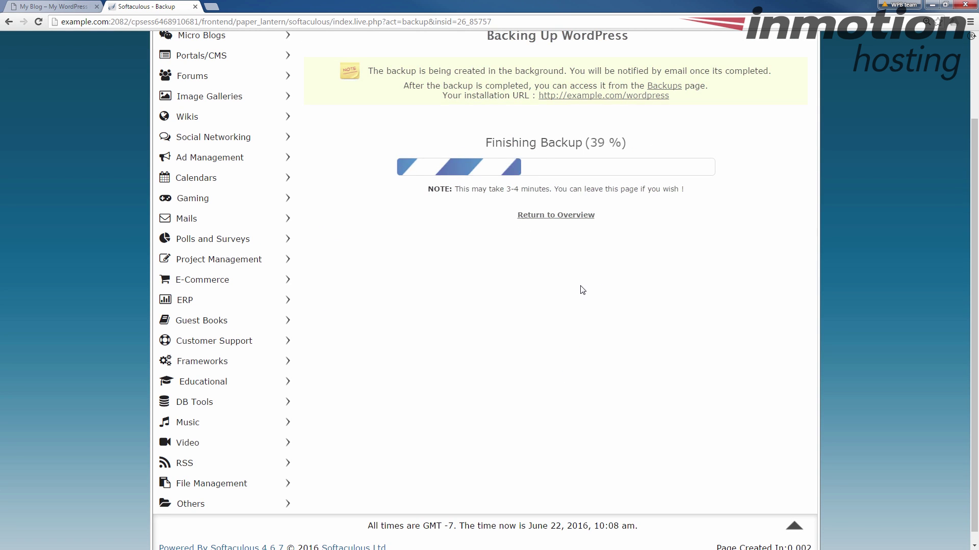
{"action": "scroll", "coordinate": [435, 200], "scroll_direction": "up", "scroll_amount": 2}
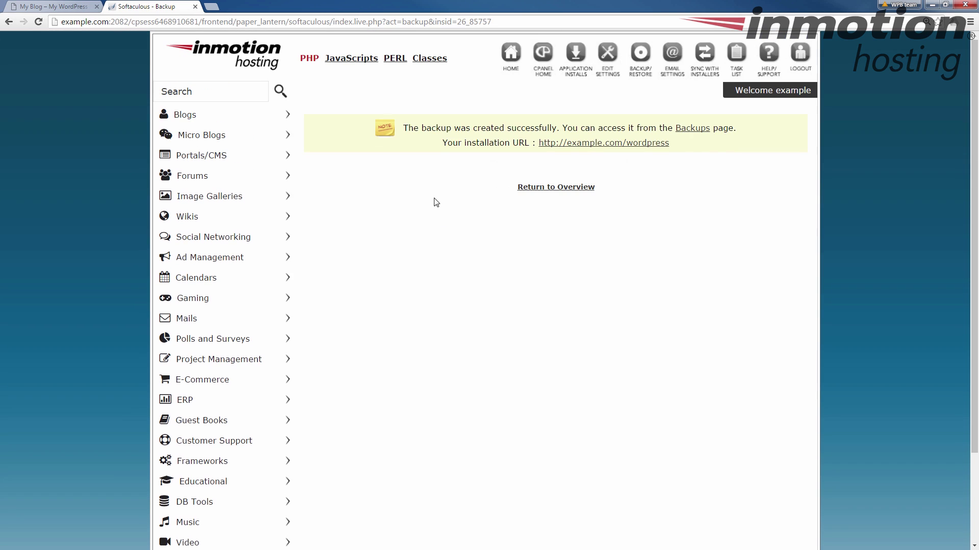
Close the Softaculous tab and go to the blog's wp-admin login page.
{"action": "left_click", "coordinate": [196, 7]}
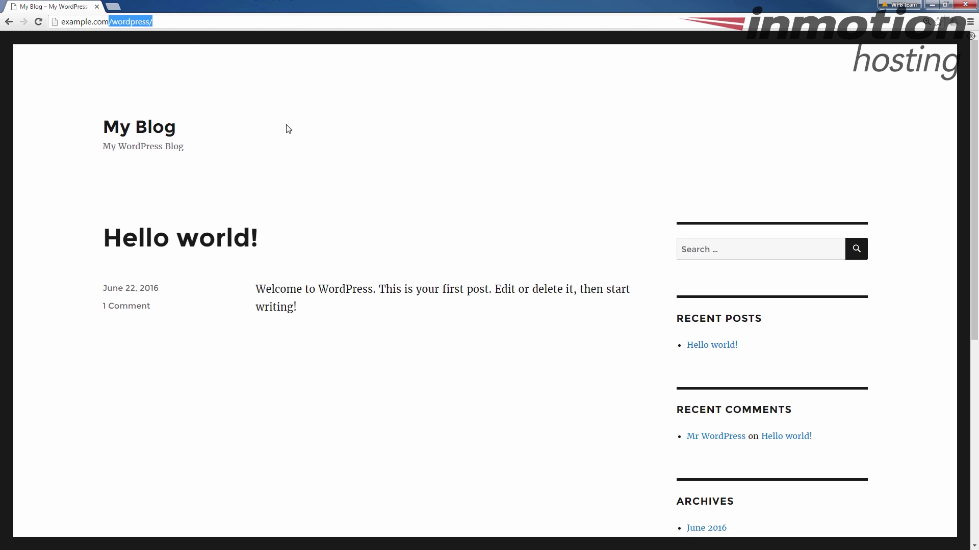
{"action": "left_click", "coordinate": [170, 20]}
{"action": "left_click", "coordinate": [184, 21]}
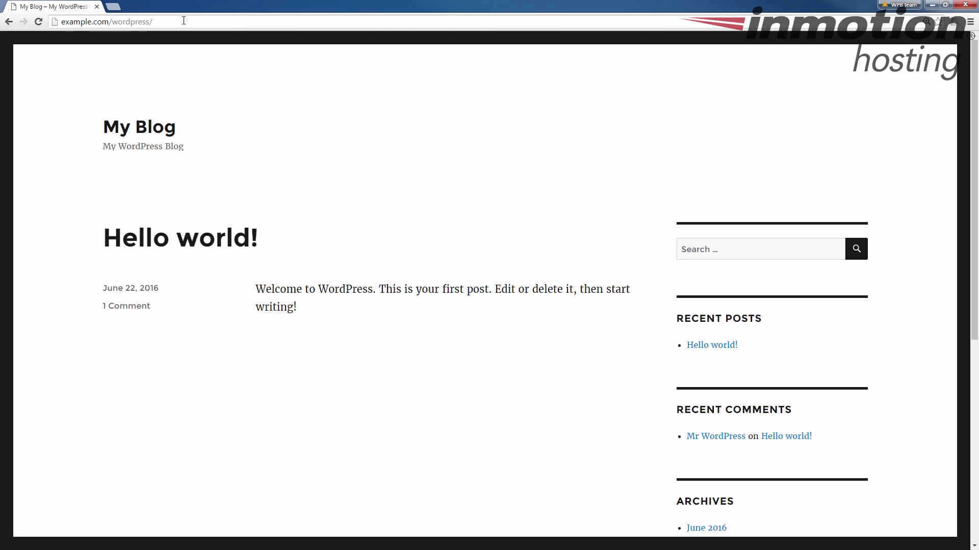
{"action": "type", "text": "wp-admin"}
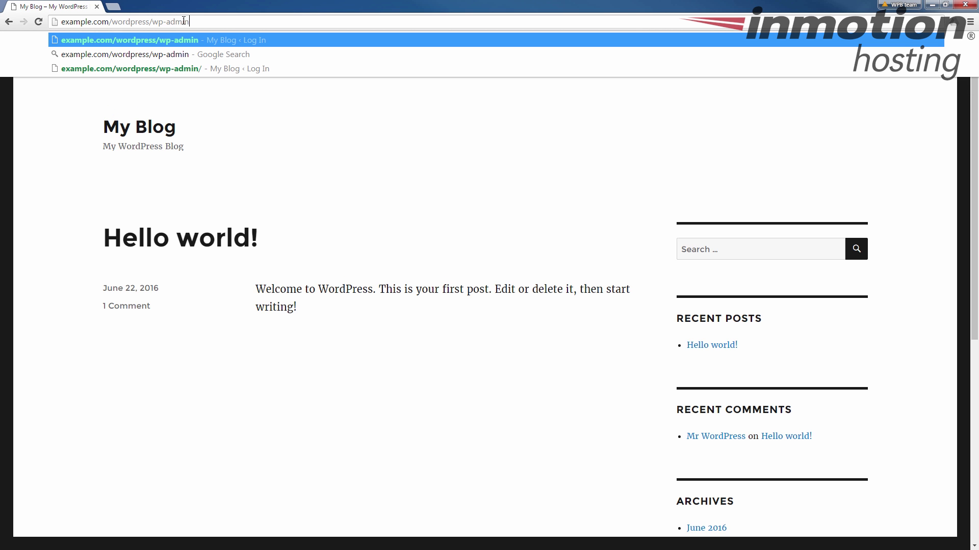
{"action": "key", "text": "Return"}
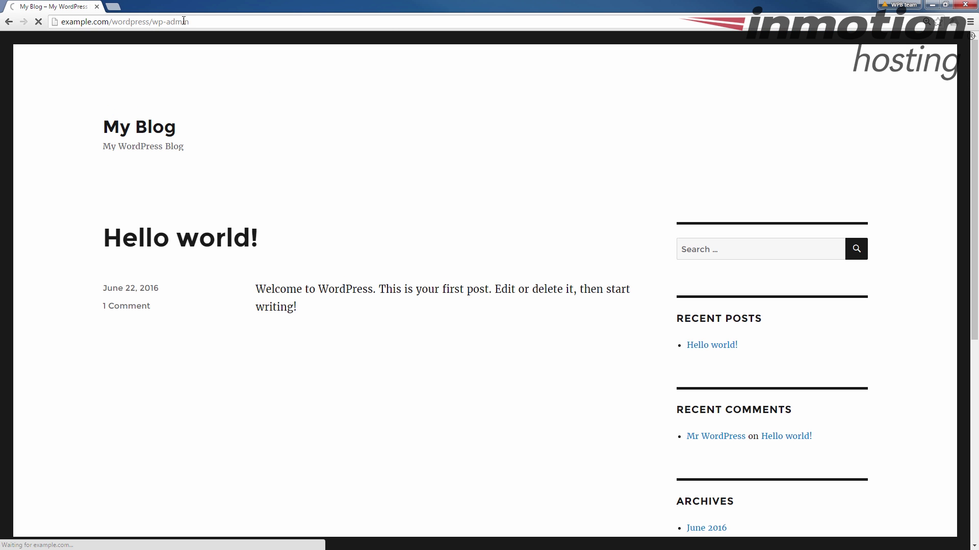
Log in to WordPress with the admin username and the account password.
{"action": "type", "text": "admin"}
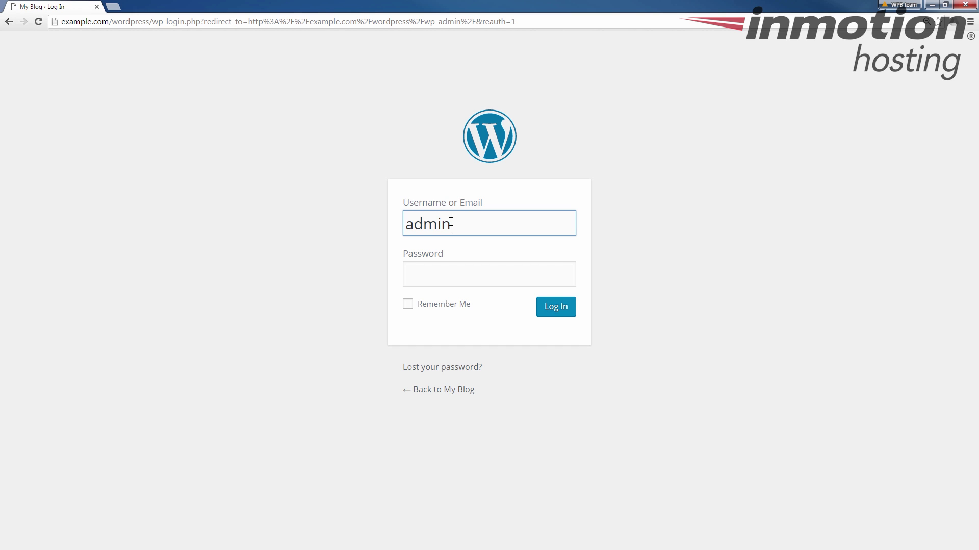
{"action": "key", "text": "Tab"}
{"action": "type", "text": "*********"}
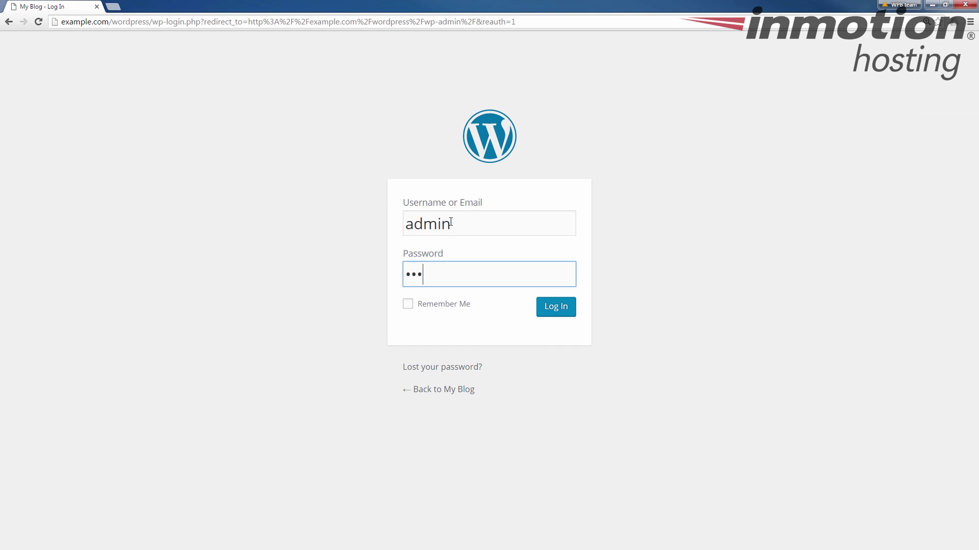
{"action": "type", "text": "**"}
{"action": "key", "text": "Return"}
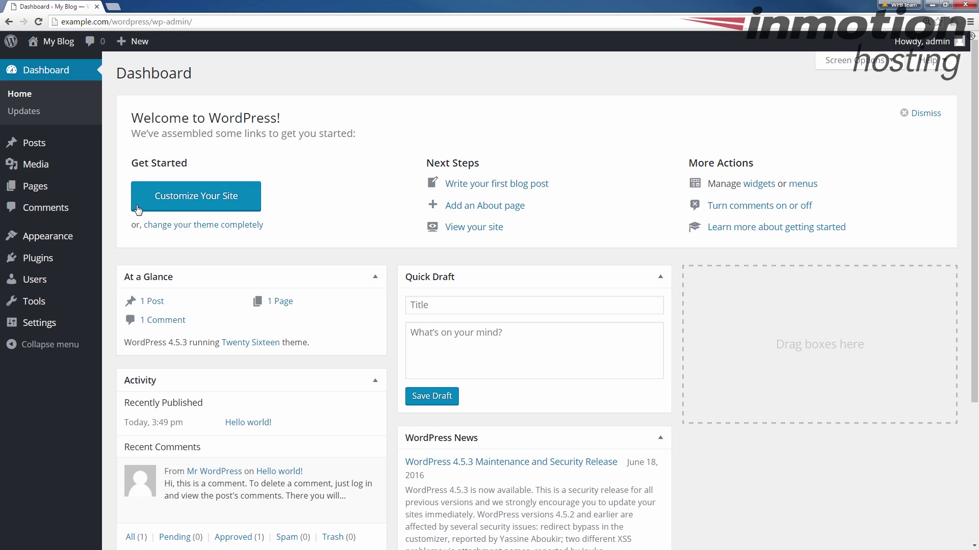
{"action": "left_click", "coordinate": [50, 326]}
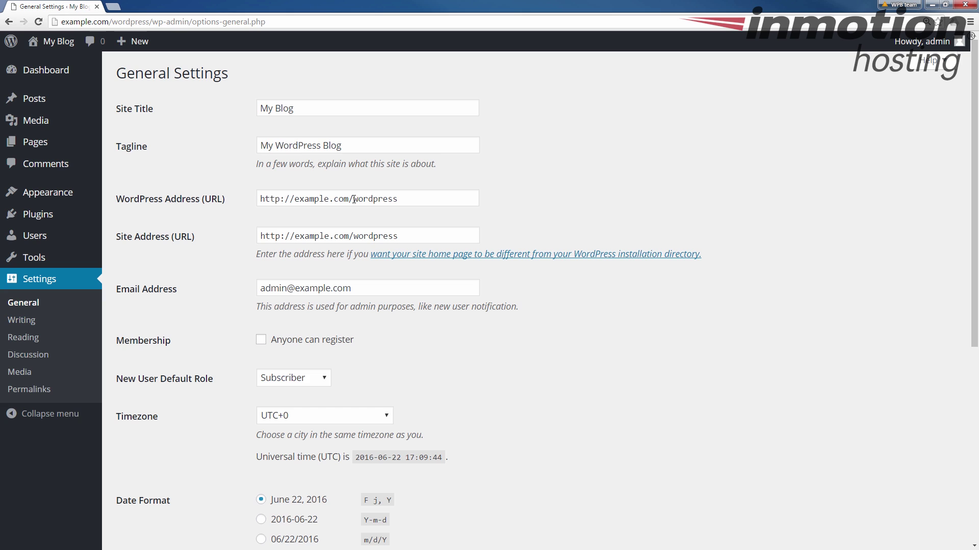
{"action": "left_click_drag", "start_coordinate": [355, 199], "coordinate": [448, 201]}
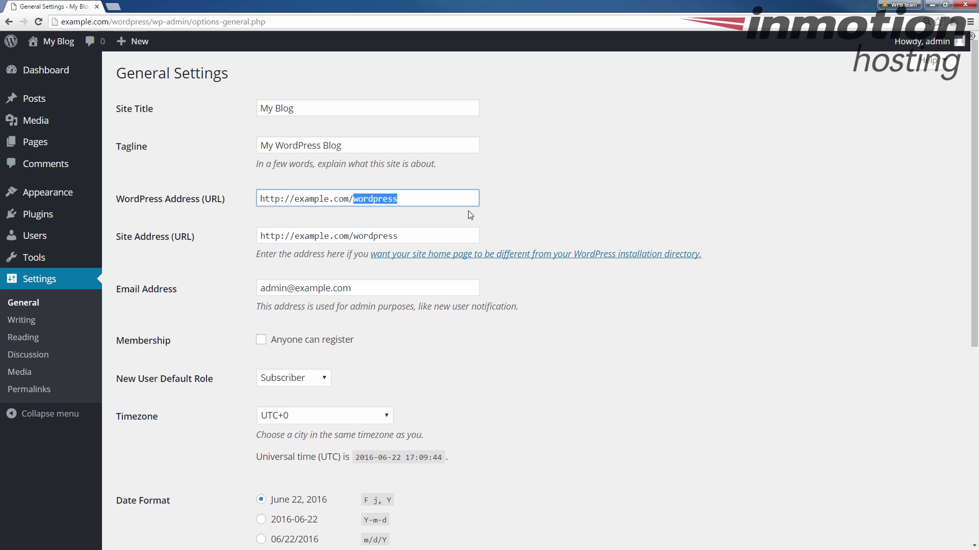
{"action": "key", "text": "BackSpace"}
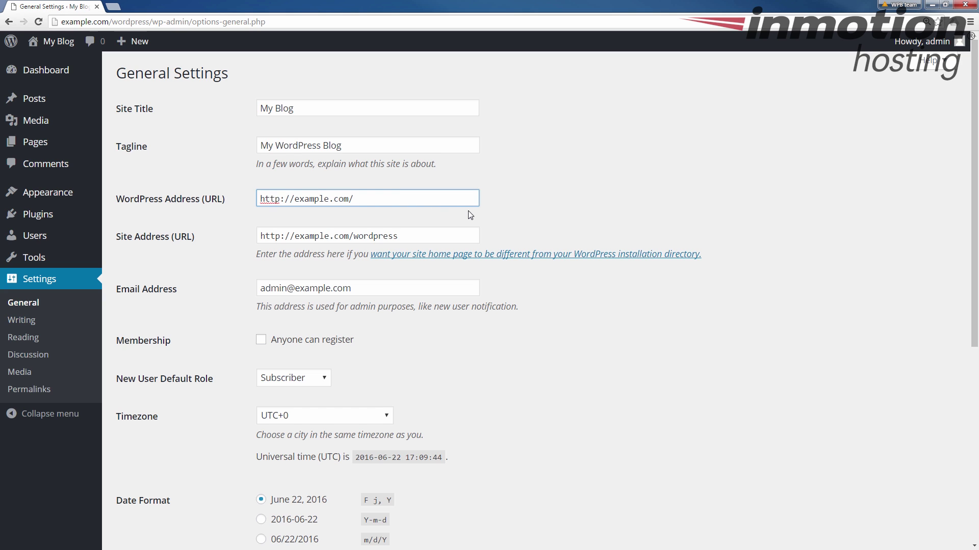
{"action": "left_click", "coordinate": [353, 238]}
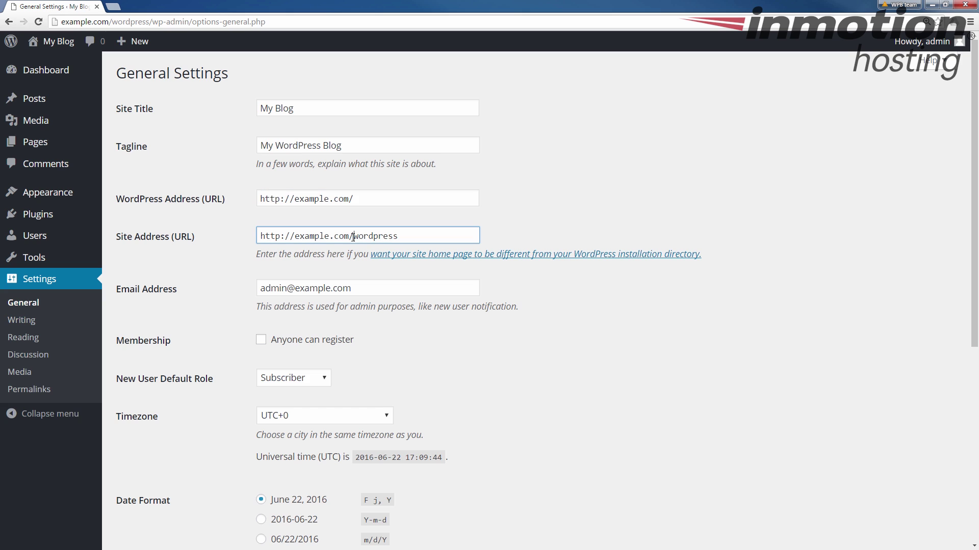
{"action": "double_click", "coordinate": [362, 237]}
{"action": "key", "text": "BackSpace"}
{"action": "scroll", "coordinate": [262, 384], "scroll_direction": "down", "scroll_amount": 6}
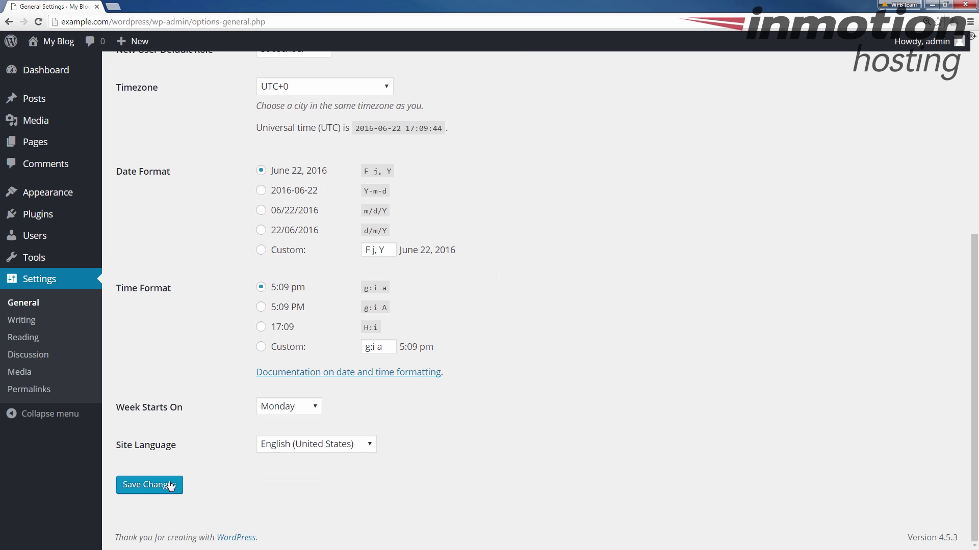
{"action": "left_click", "coordinate": [171, 486]}
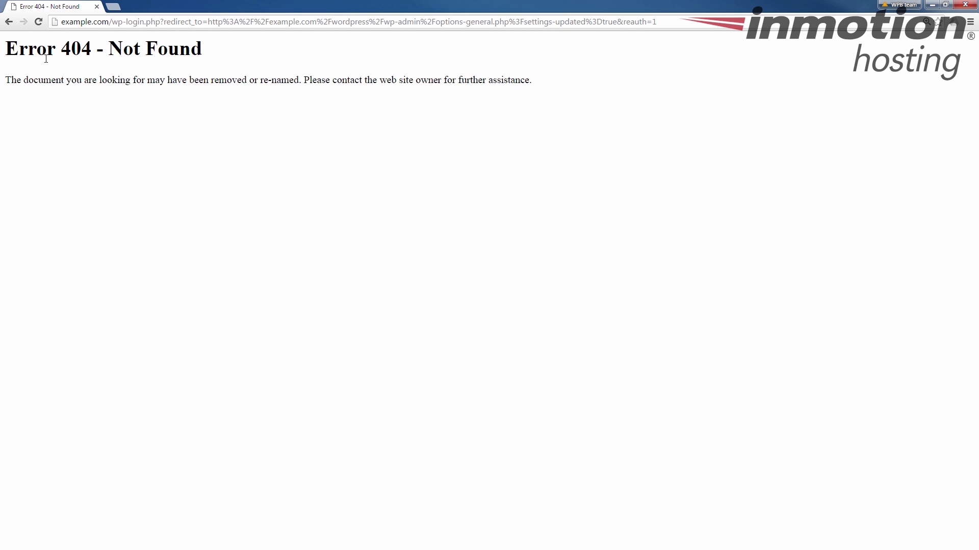
Open example.com:2082 in a new tab and log in to cPanel with the account password.
{"action": "left_click_drag", "start_coordinate": [112, 22], "coordinate": [759, 28]}
{"action": "left_click", "coordinate": [113, 7]}
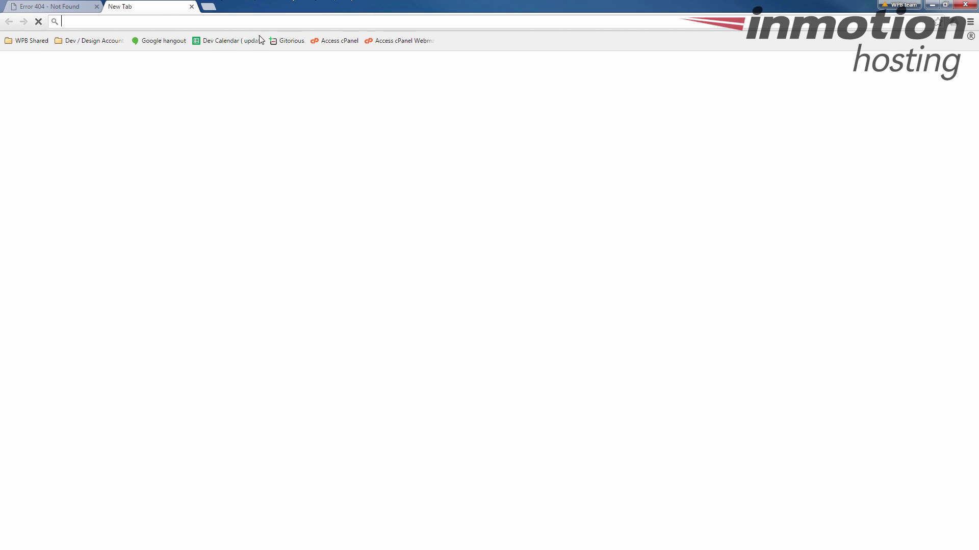
{"action": "type", "text": "example."}
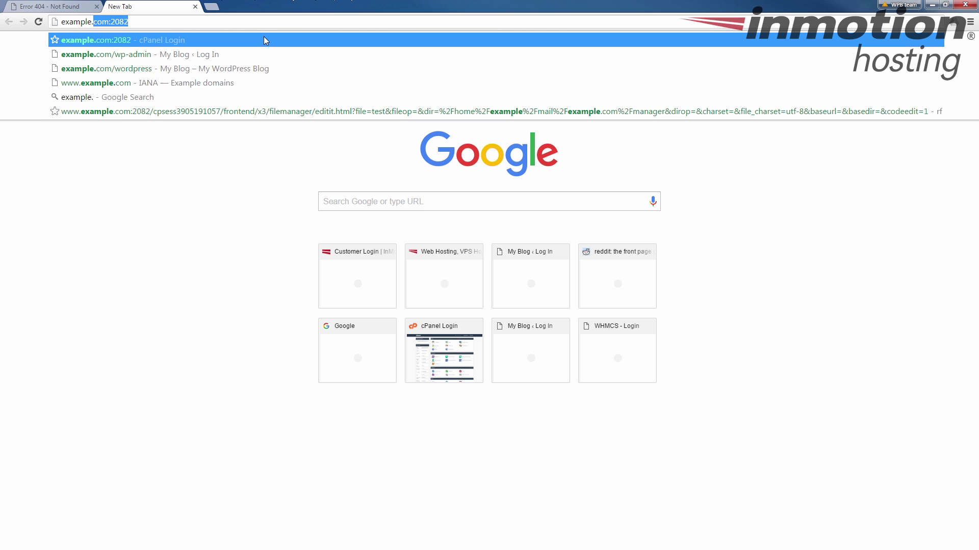
{"action": "type", "text": "com:2082"}
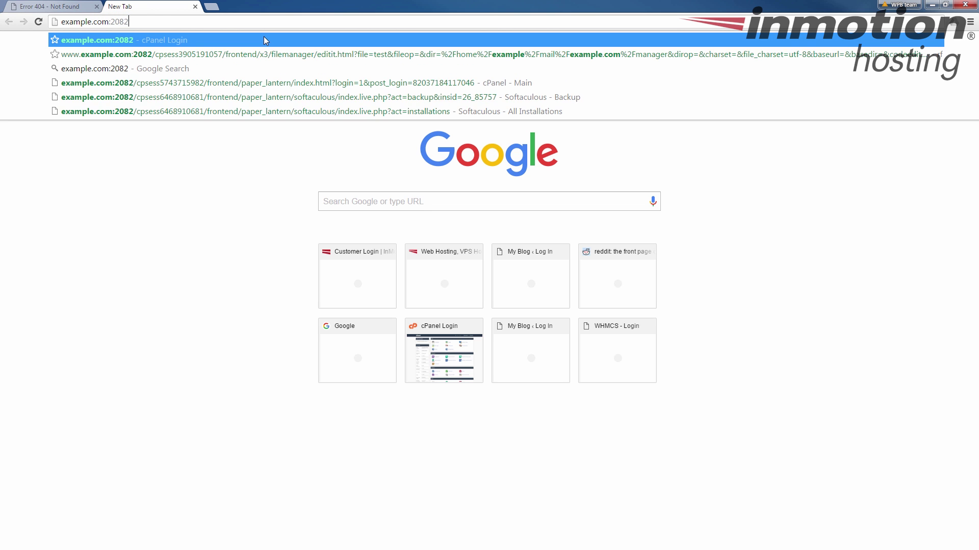
{"action": "key", "text": "Return"}
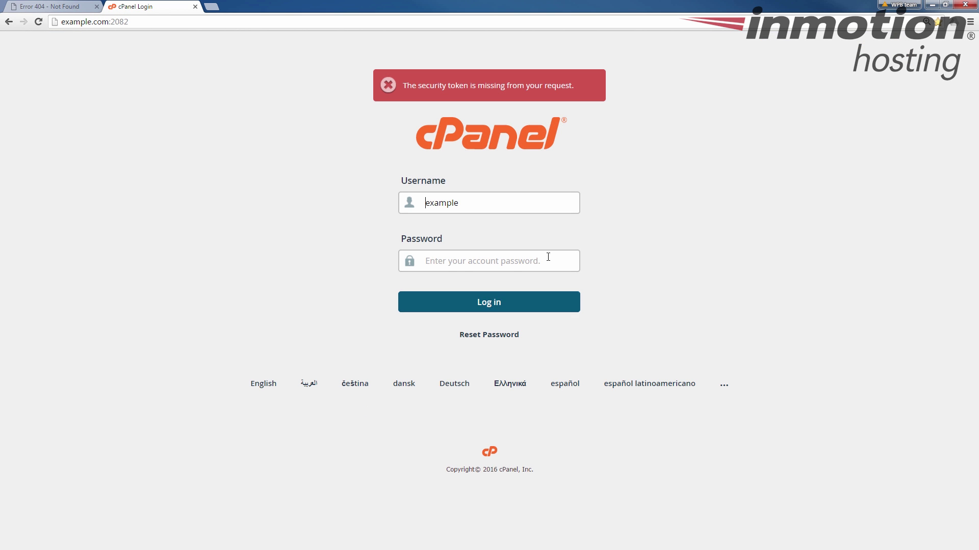
{"action": "left_click", "coordinate": [453, 253]}
{"action": "type", "text": "•"}
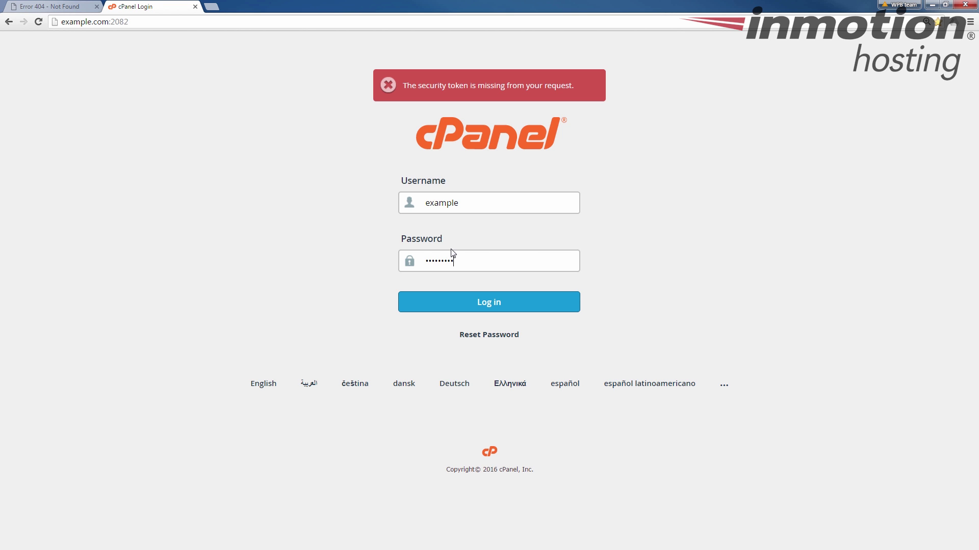
{"action": "key", "text": "Return"}
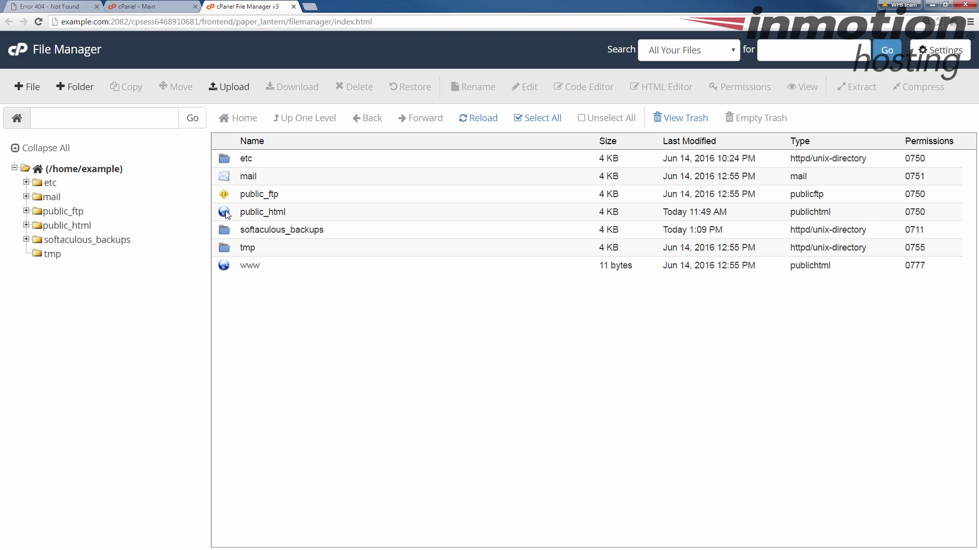
Select all items in public_html/wordpress and copy them to /public_html/.
{"action": "left_click", "coordinate": [227, 215]}
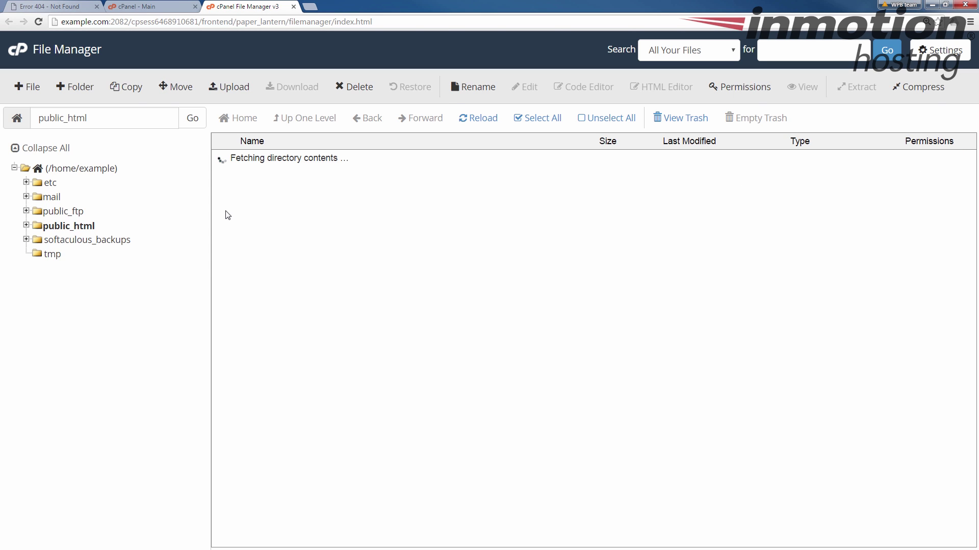
{"action": "left_click", "coordinate": [228, 177]}
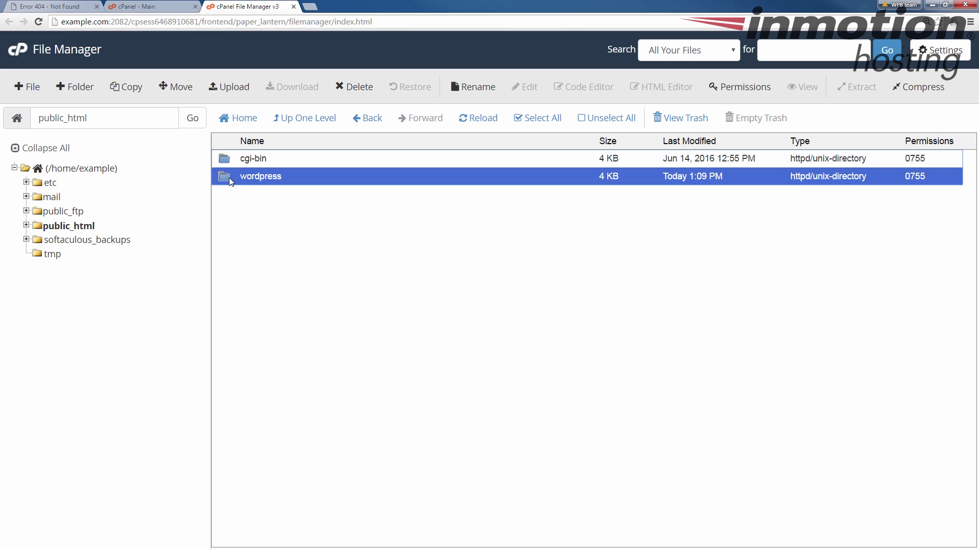
{"action": "double_click", "coordinate": [228, 177]}
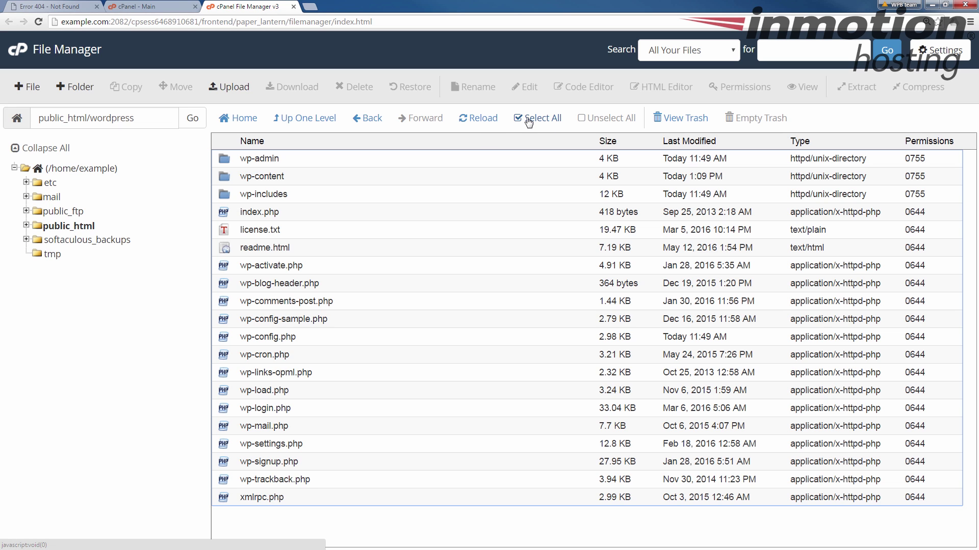
{"action": "left_click", "coordinate": [524, 120]}
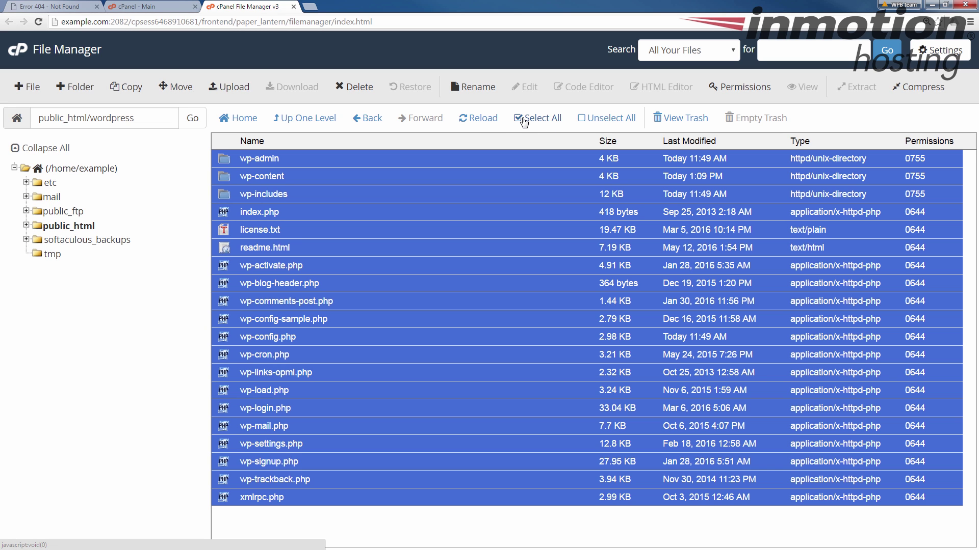
{"action": "left_click", "coordinate": [132, 88]}
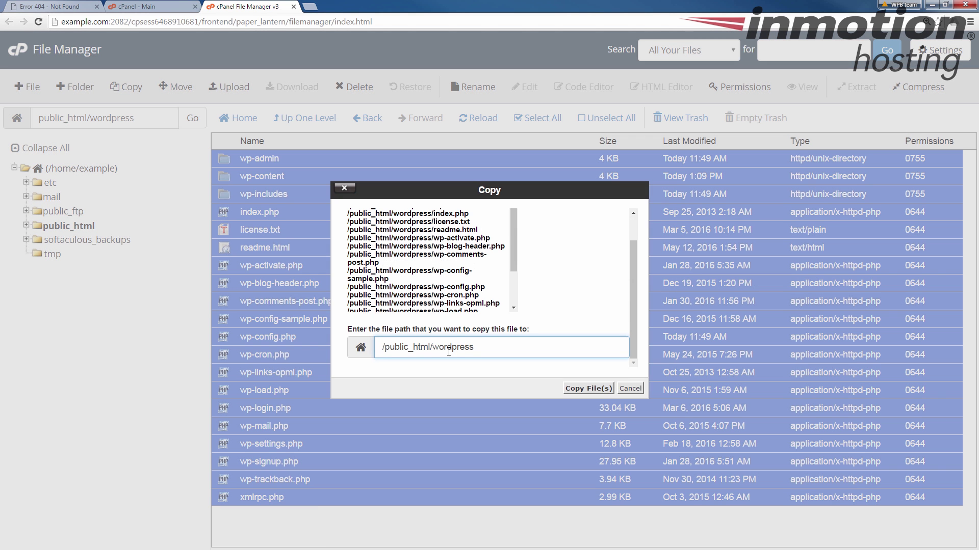
{"action": "left_click_drag", "start_coordinate": [432, 347], "coordinate": [774, 376]}
{"action": "key", "text": "BackSpace"}
{"action": "left_click", "coordinate": [587, 389]}
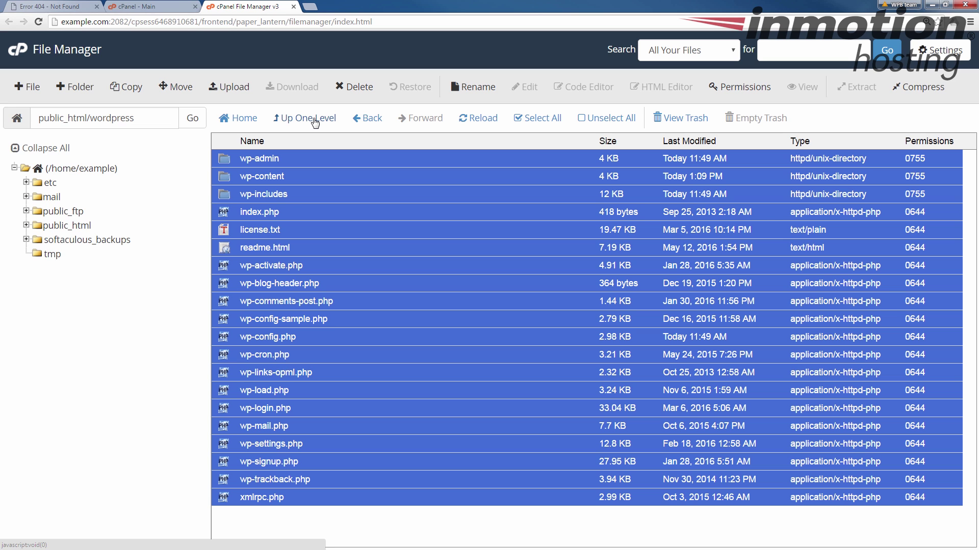
Back in public_html, rename the wordpress folder to wordpress.old.
{"action": "left_click", "coordinate": [315, 122]}
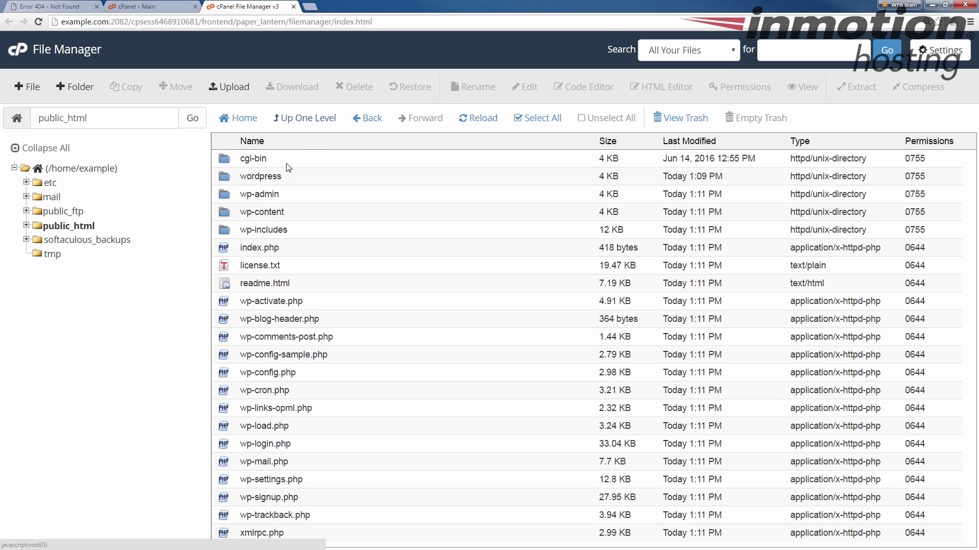
{"action": "left_click", "coordinate": [341, 371]}
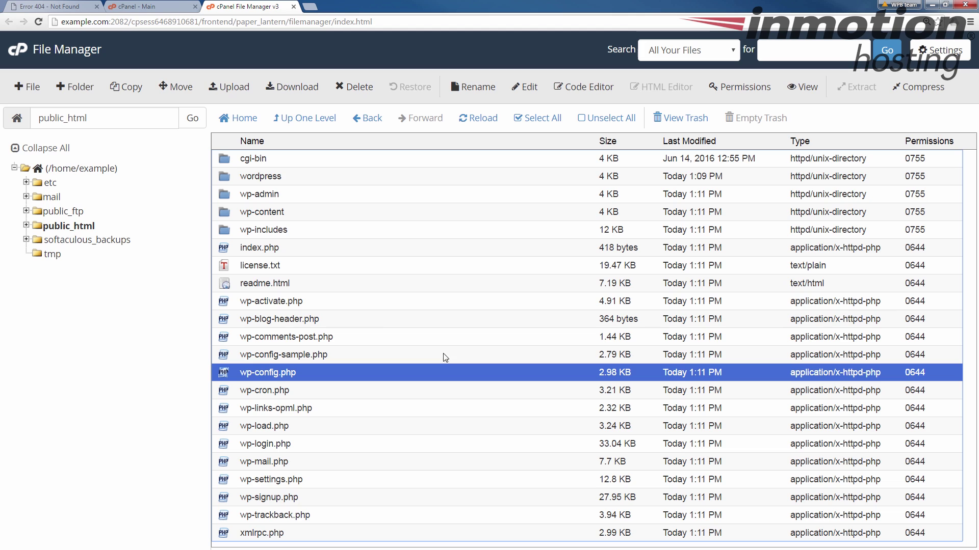
{"action": "left_click", "coordinate": [240, 176]}
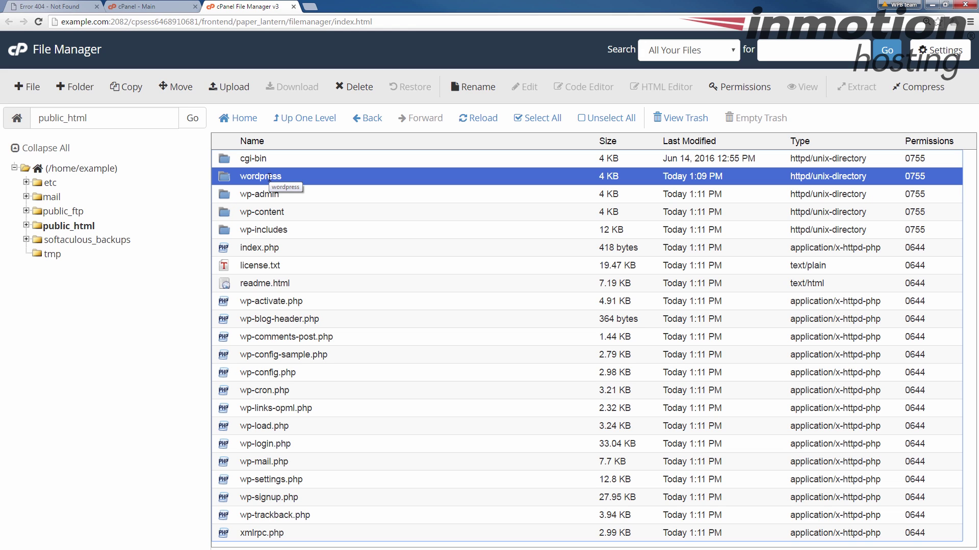
{"action": "left_click", "coordinate": [269, 177]}
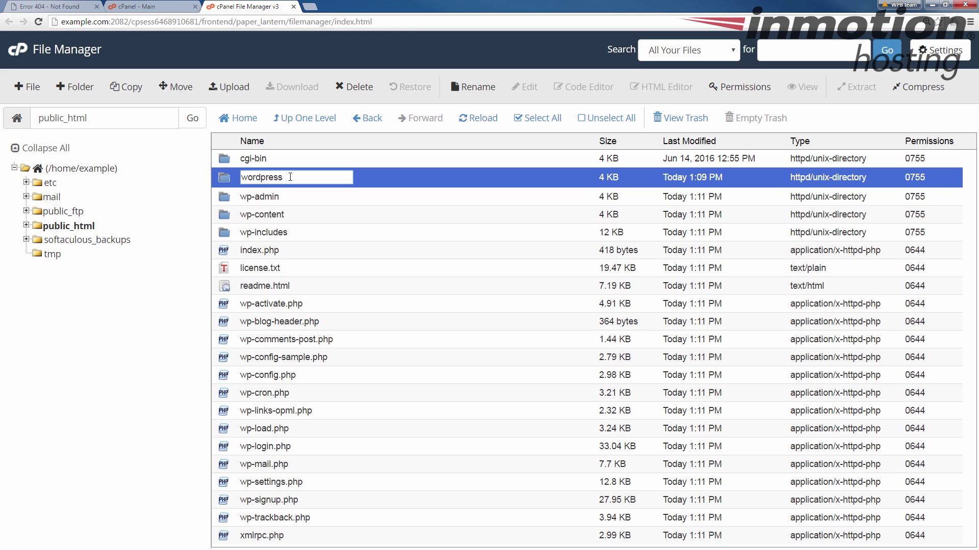
{"action": "type", "text": ".old"}
{"action": "key", "text": "Return"}
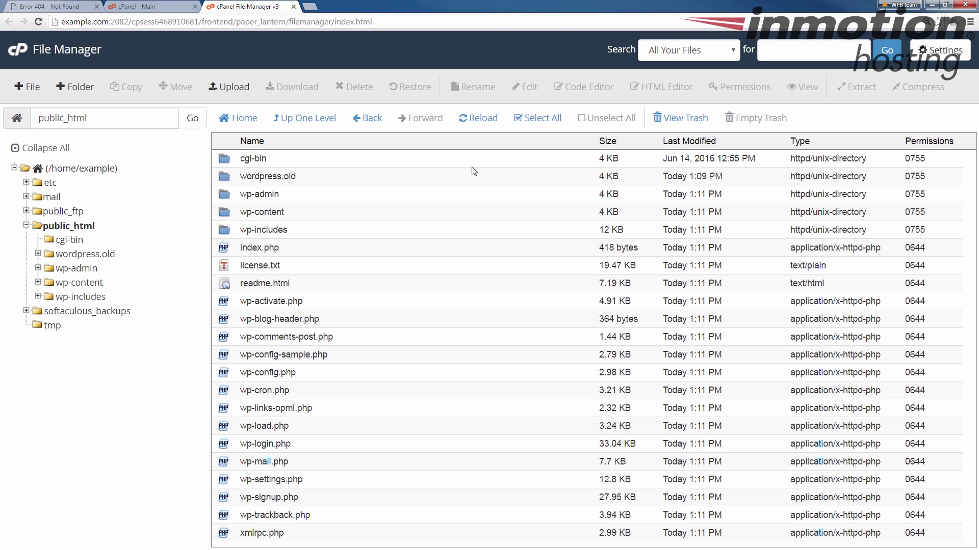
{"action": "double_click", "coordinate": [100, 117]}
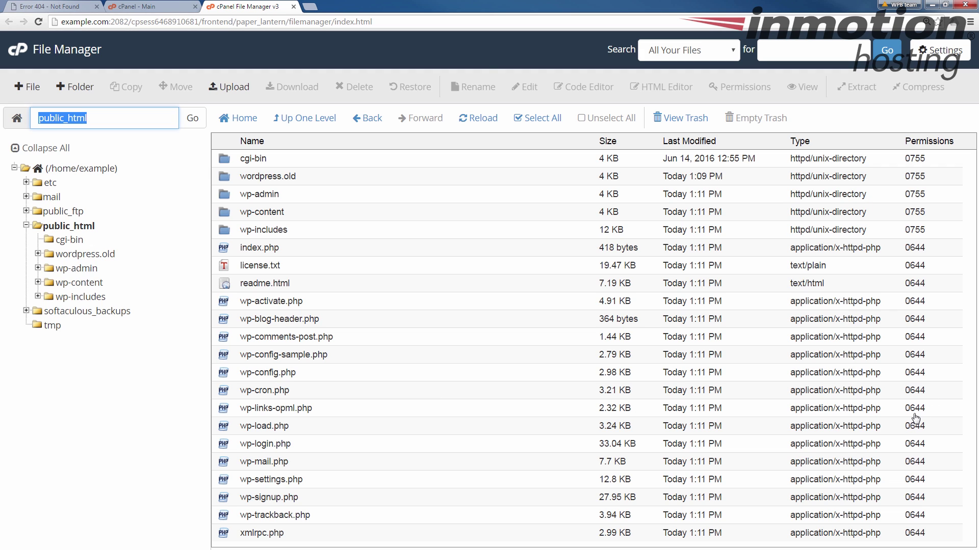
{"action": "left_click", "coordinate": [42, 6]}
Strip the path from the 404 tab's address and load plain example.com.
{"action": "left_click_drag", "start_coordinate": [112, 22], "coordinate": [656, 21]}
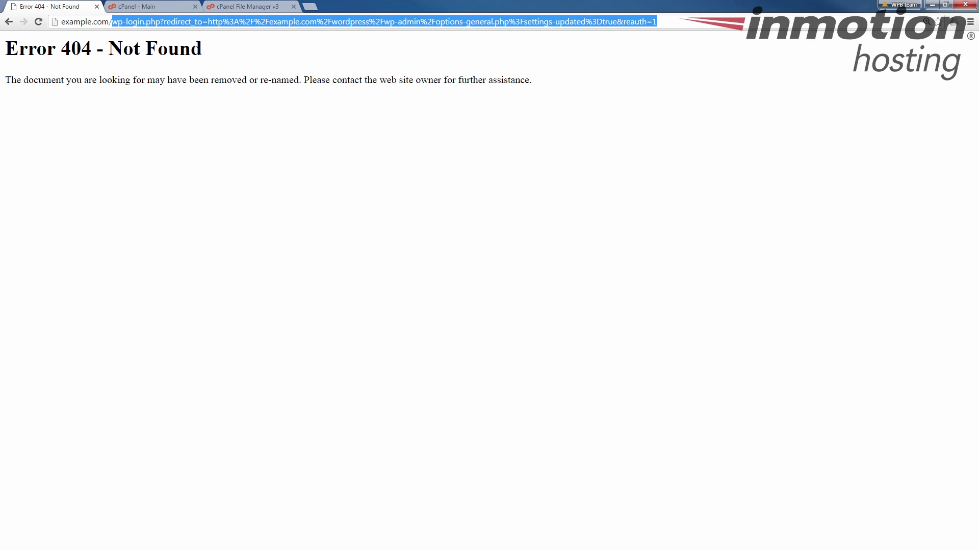
{"action": "key", "text": "BackSpace"}
{"action": "key", "text": "Return"}
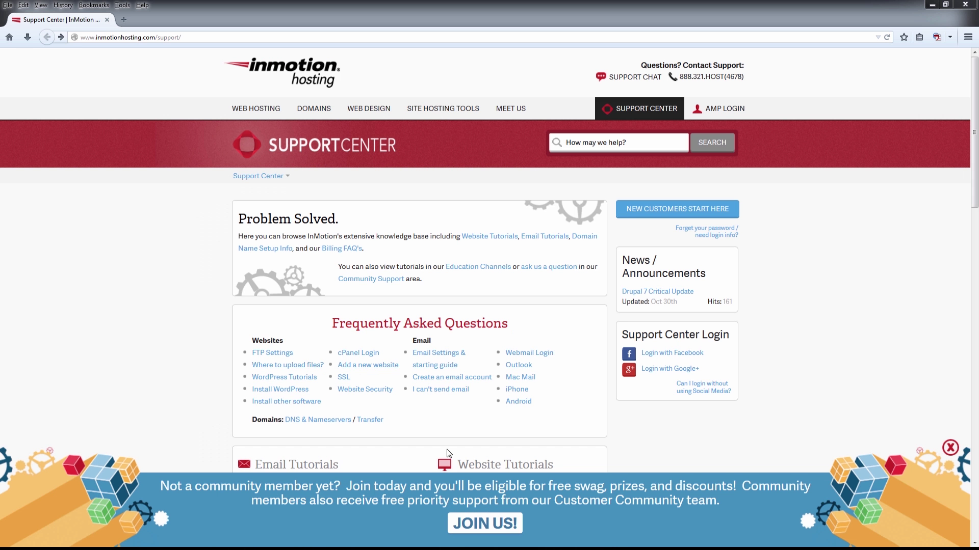
{"action": "left_click", "coordinate": [468, 527]}
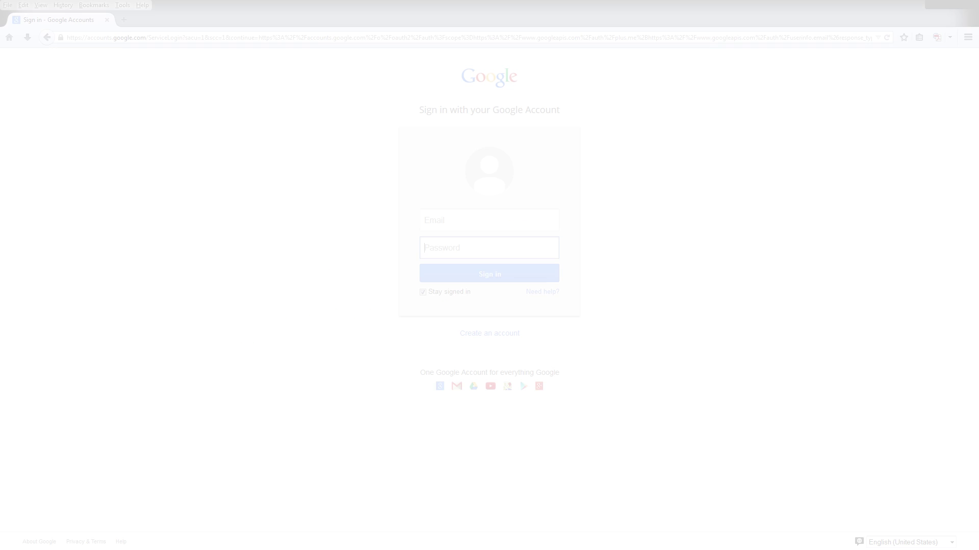